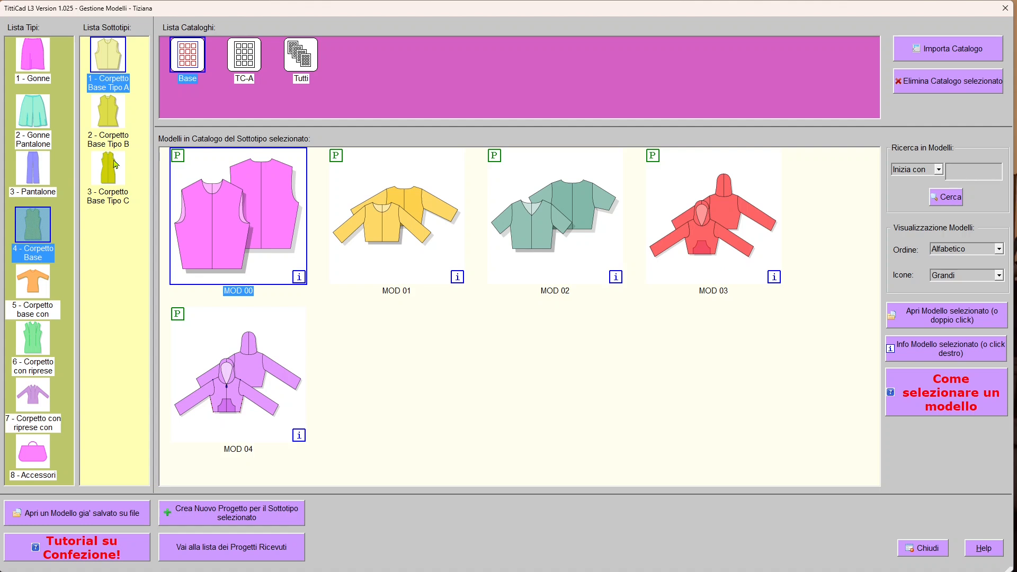
Pick the '3 - Corpetto Base Tipo C' subtype and create a new project for it.
{"action": "left_click", "coordinate": [111, 180]}
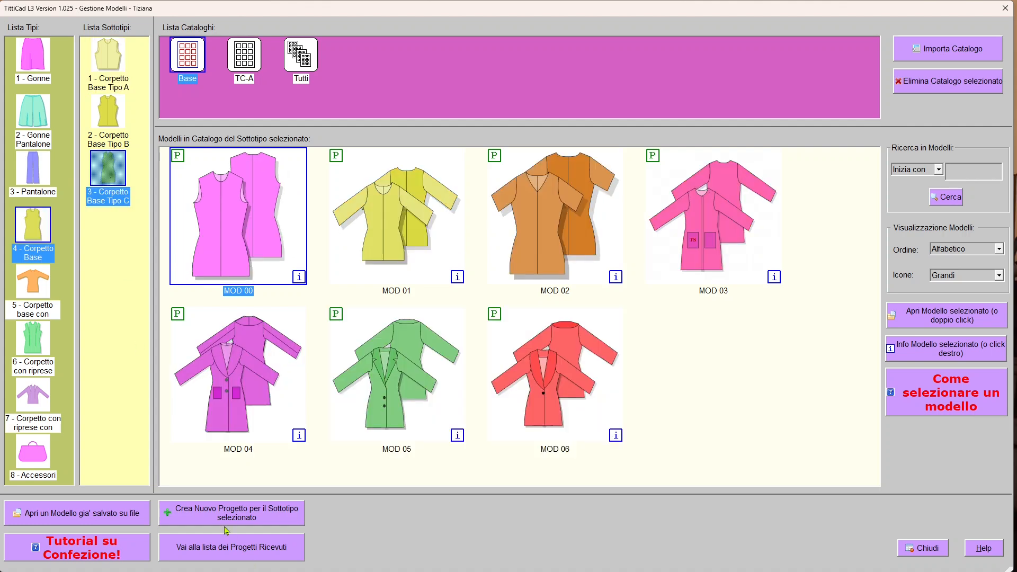
{"action": "left_click", "coordinate": [289, 520]}
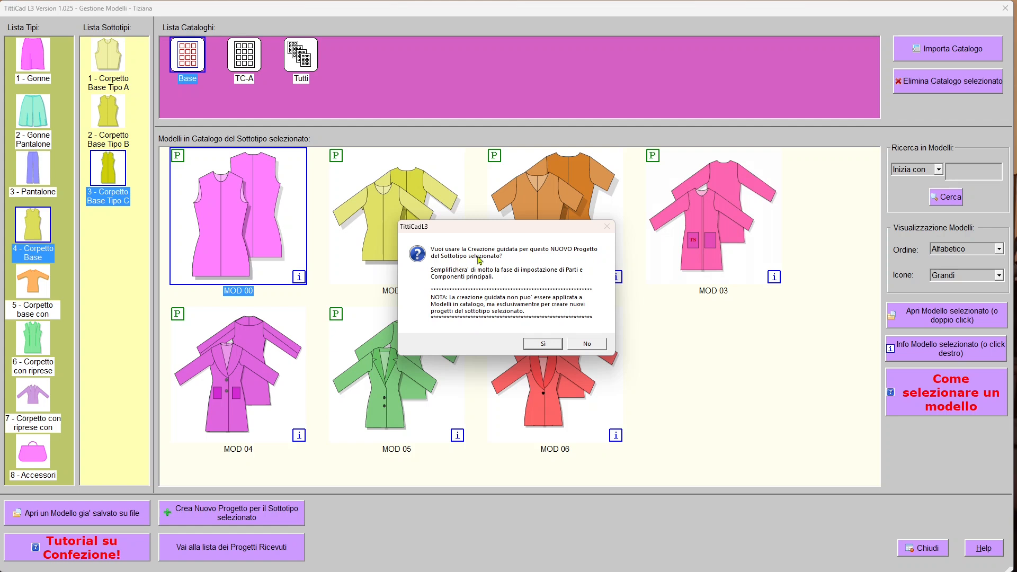
Accept guided creation, set Lunghezza totale capo to 80 cm and apply the measurements.
{"action": "left_click", "coordinate": [550, 345]}
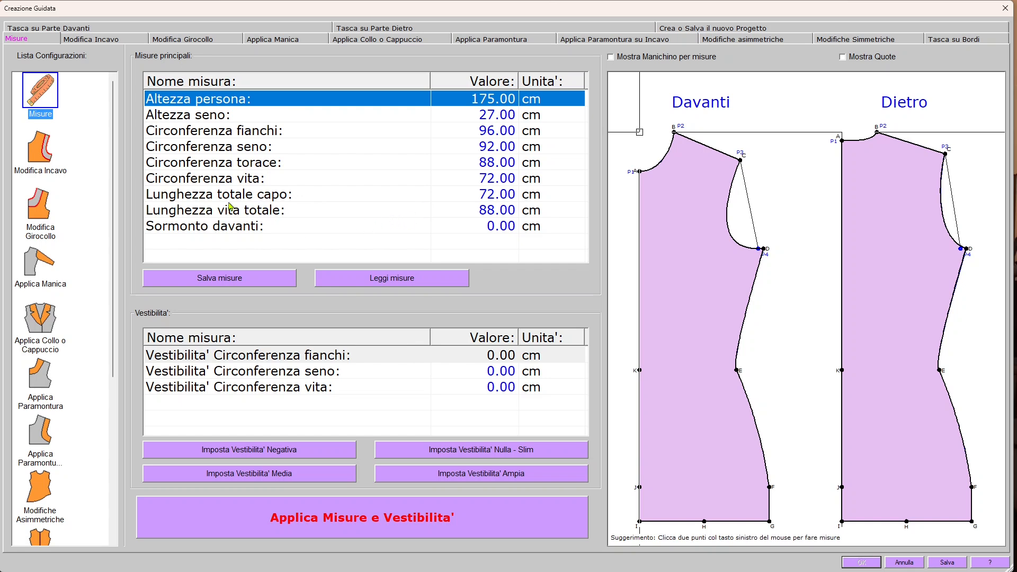
{"action": "left_click", "coordinate": [296, 198]}
{"action": "left_click", "coordinate": [472, 198]}
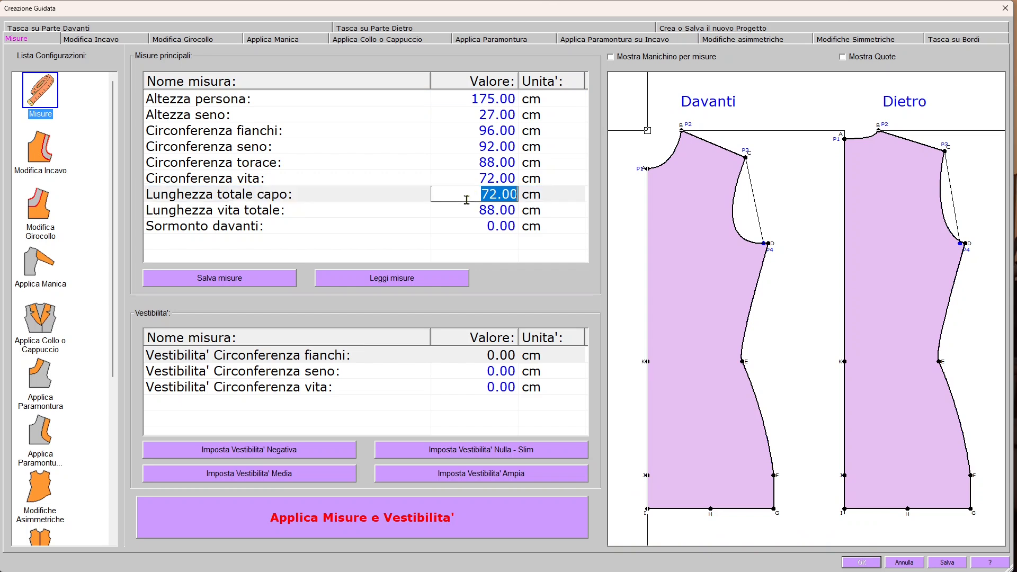
{"action": "type", "text": "80"}
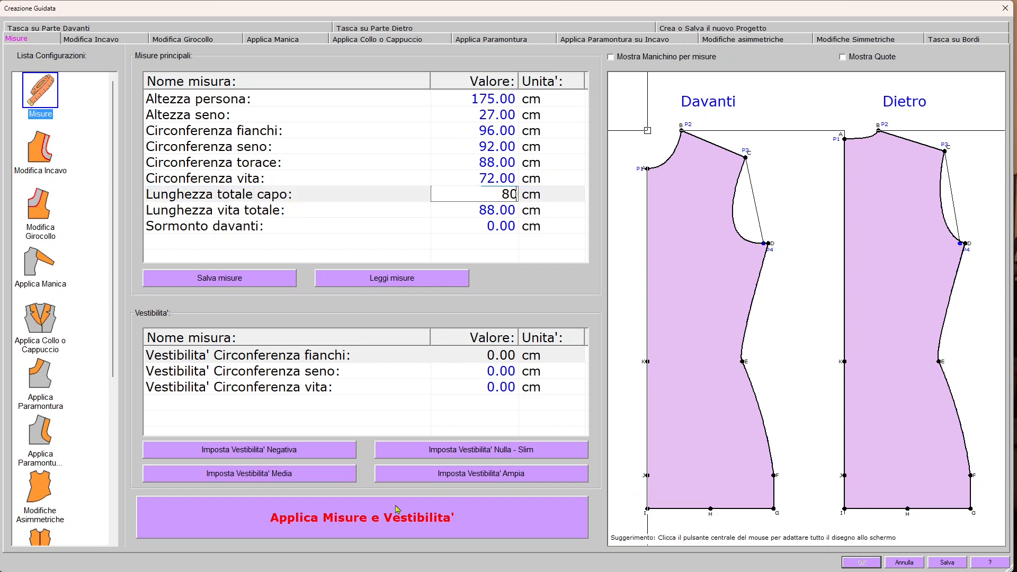
{"action": "left_click", "coordinate": [415, 518]}
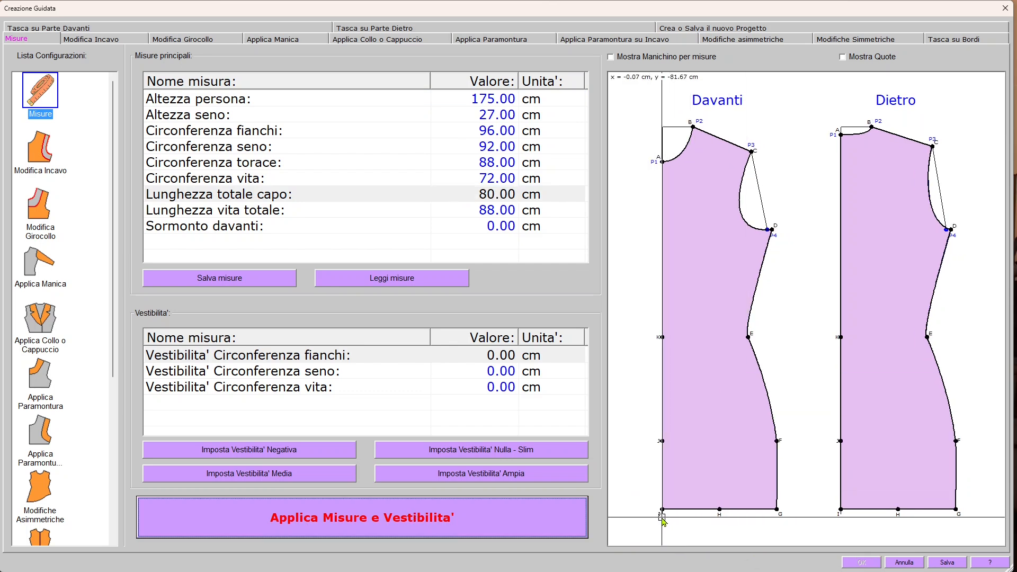
{"action": "scroll", "coordinate": [92, 411], "scroll_direction": "down", "scroll_amount": 3}
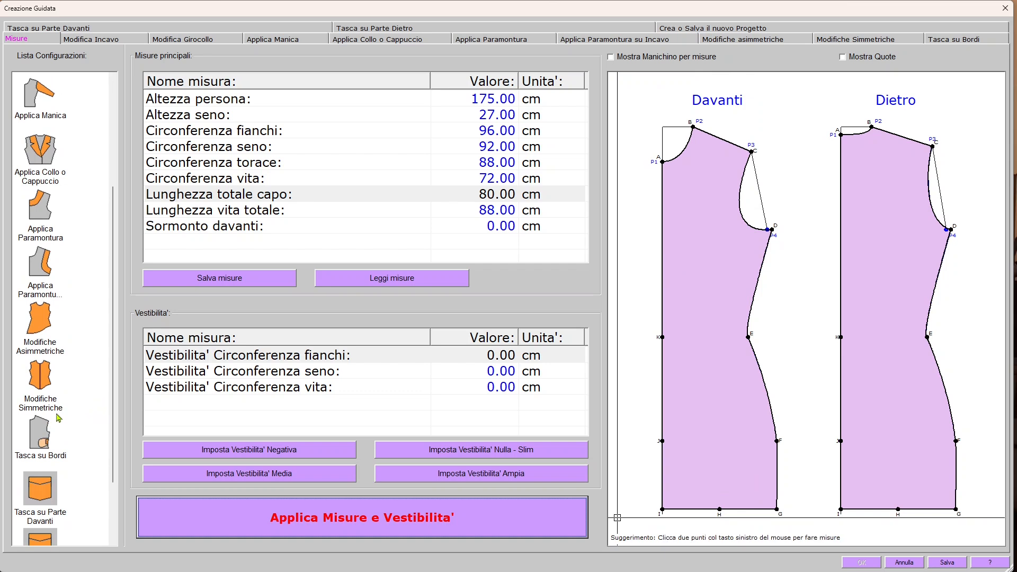
Enable Applica Modifiche Simmetriche, then move to the Crea Progetto page.
{"action": "left_click", "coordinate": [39, 372]}
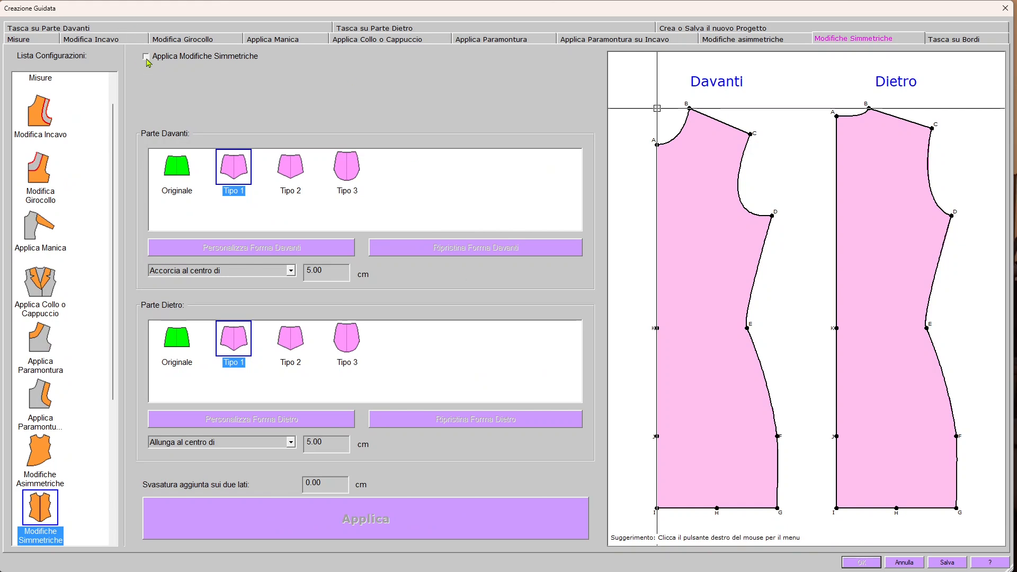
{"action": "left_click", "coordinate": [146, 56]}
{"action": "scroll", "coordinate": [74, 530], "scroll_direction": "down", "scroll_amount": 5}
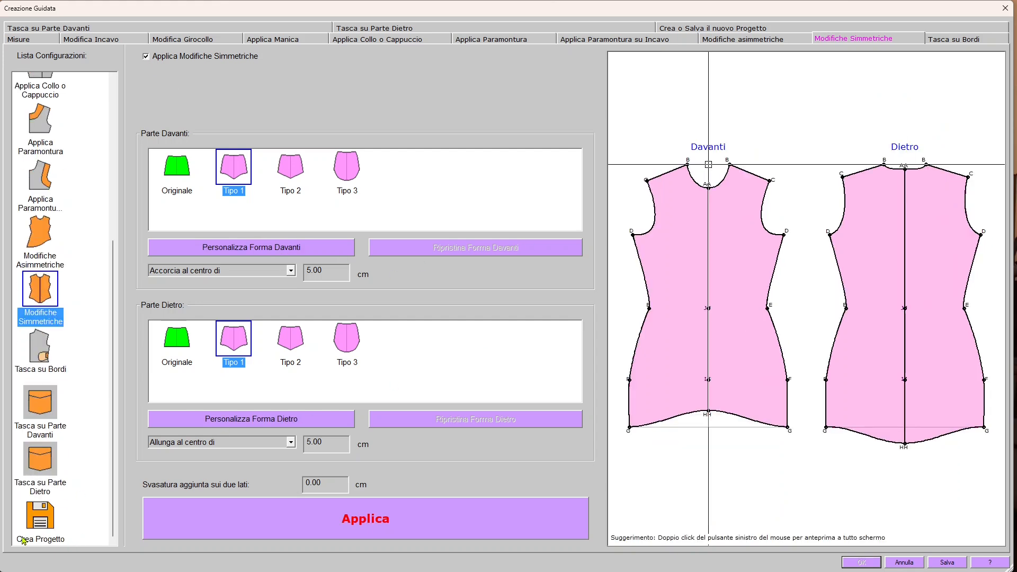
{"action": "left_click", "coordinate": [45, 527]}
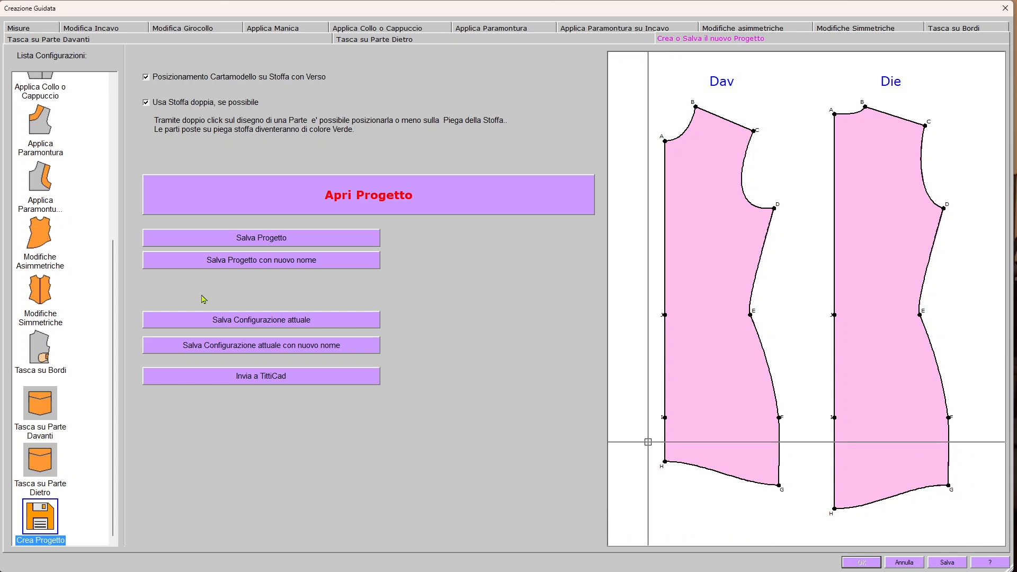
Go back to Modifiche Simmetriche in the configuration list.
{"action": "scroll", "coordinate": [90, 445], "scroll_direction": "up", "scroll_amount": 5}
{"action": "scroll", "coordinate": [81, 430], "scroll_direction": "down", "scroll_amount": 3}
{"action": "left_click", "coordinate": [51, 381]}
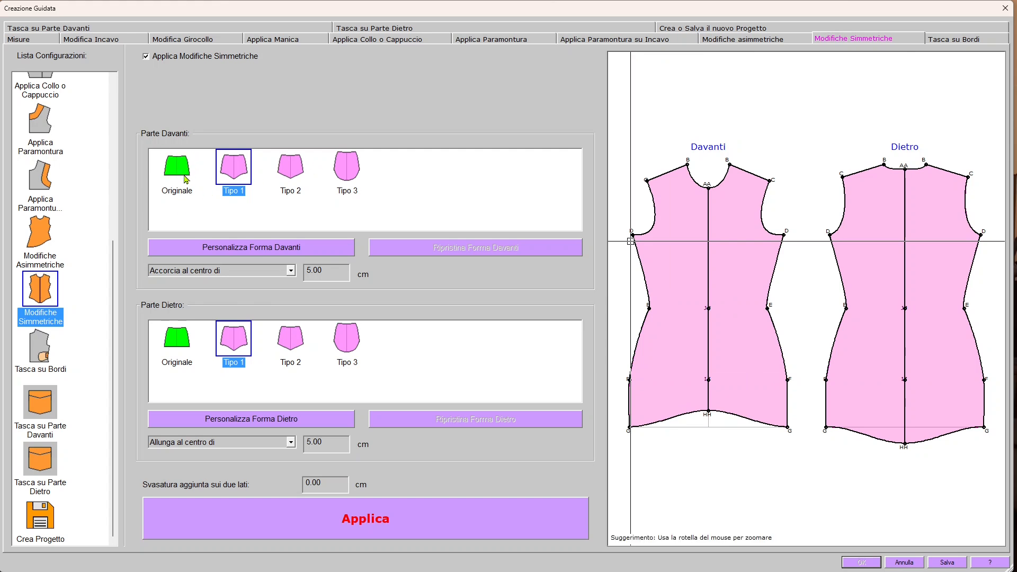
Try the Originale front hem in the preview, then set the back hem to Originale.
{"action": "left_click", "coordinate": [172, 189]}
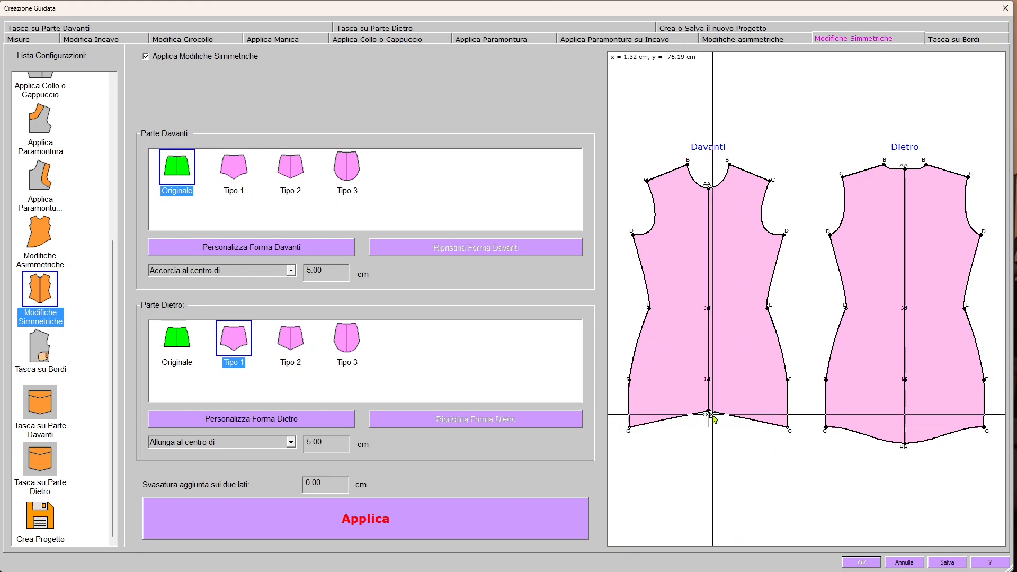
{"action": "scroll", "coordinate": [711, 416], "scroll_direction": "up", "scroll_amount": 4}
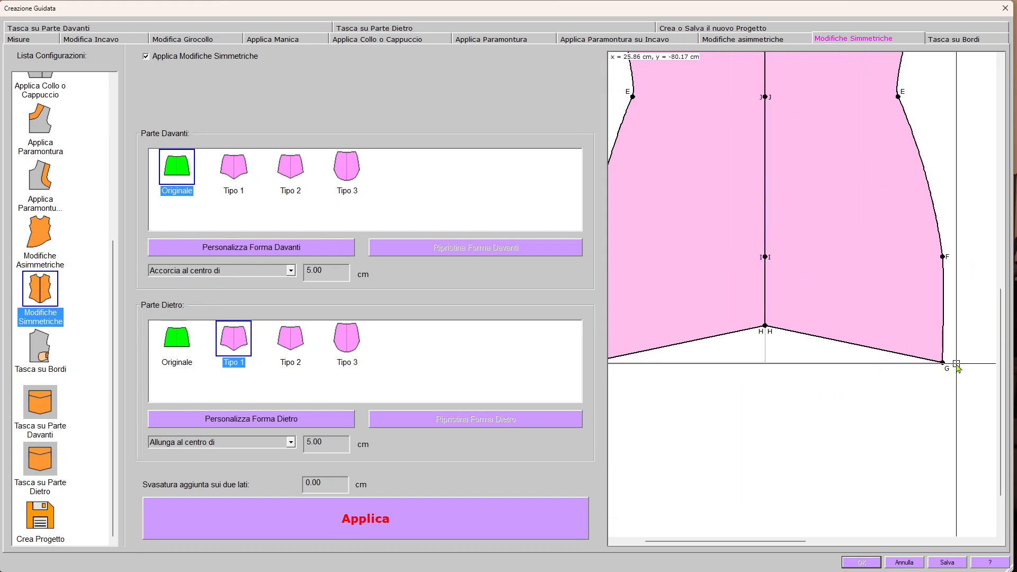
{"action": "scroll", "coordinate": [864, 402], "scroll_direction": "down", "scroll_amount": 4}
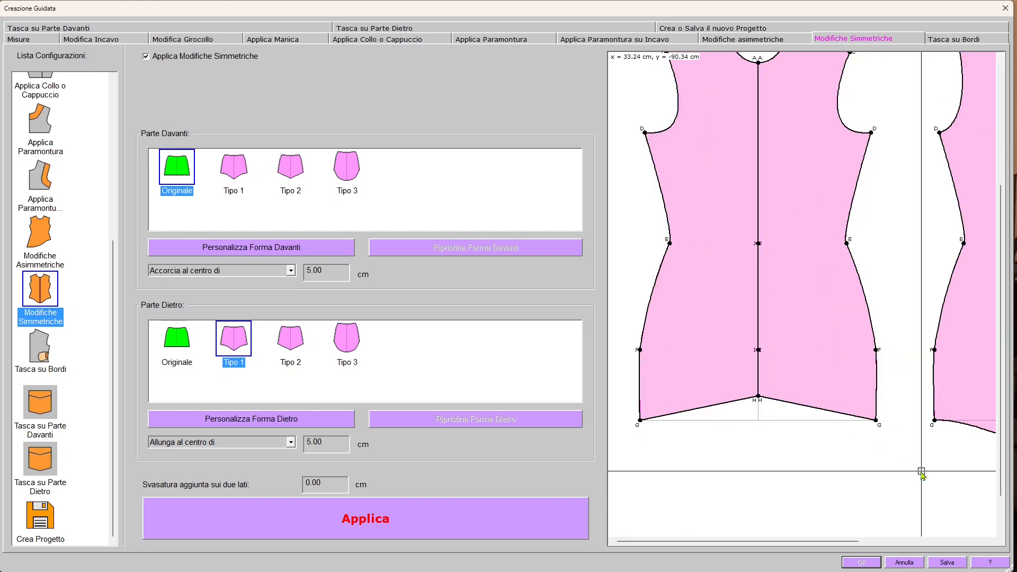
{"action": "left_click", "coordinate": [176, 343]}
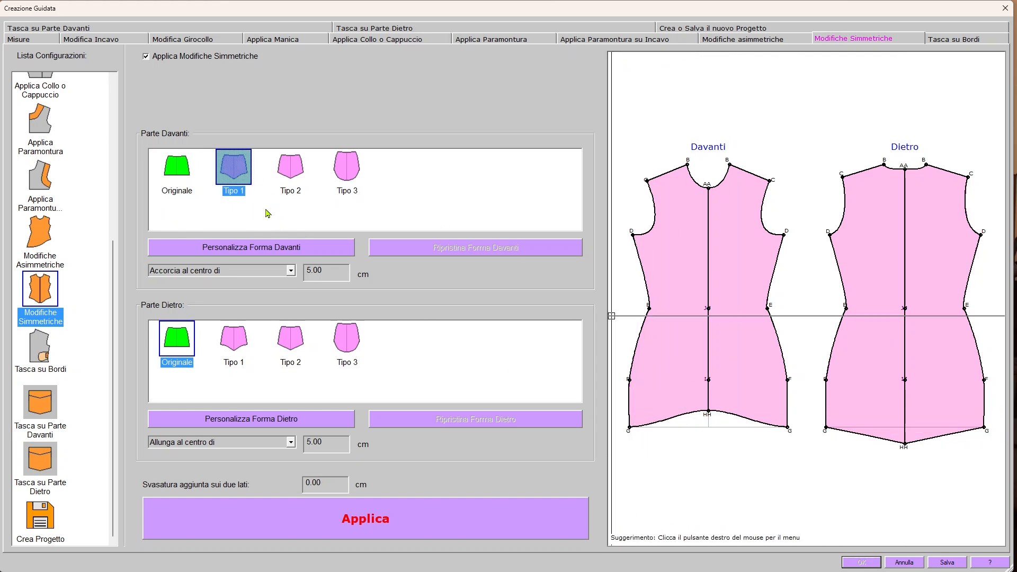
Give the front Tipo 1 hem a 10 cm Accorcia al centro change and open Personalizza Forma Davanti.
{"action": "scroll", "coordinate": [684, 455], "scroll_direction": "up", "scroll_amount": 2}
{"action": "middle_click_drag", "start_coordinate": [701, 469], "coordinate": [718, 402]}
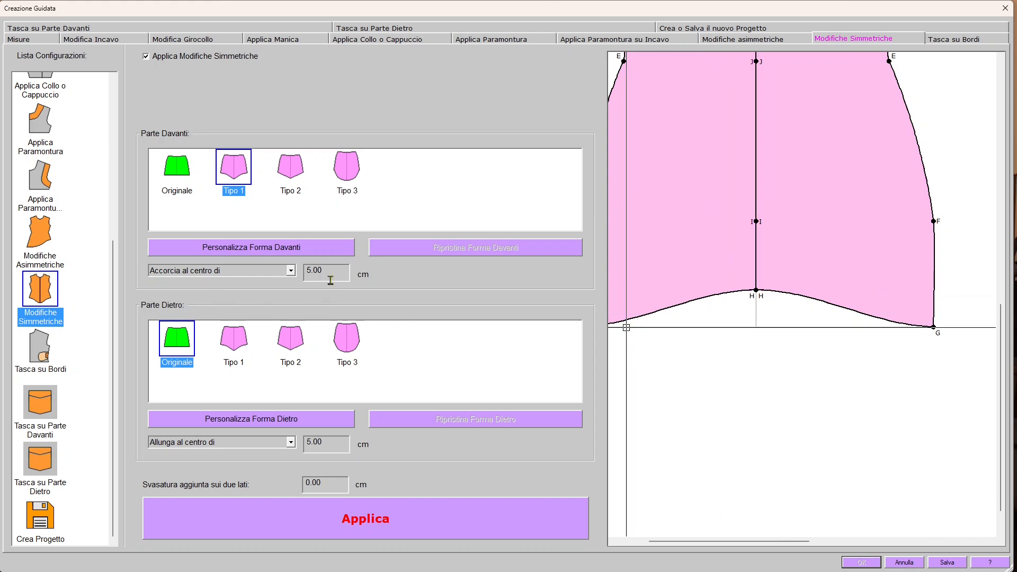
{"action": "scroll", "coordinate": [740, 374], "scroll_direction": "down", "scroll_amount": 1}
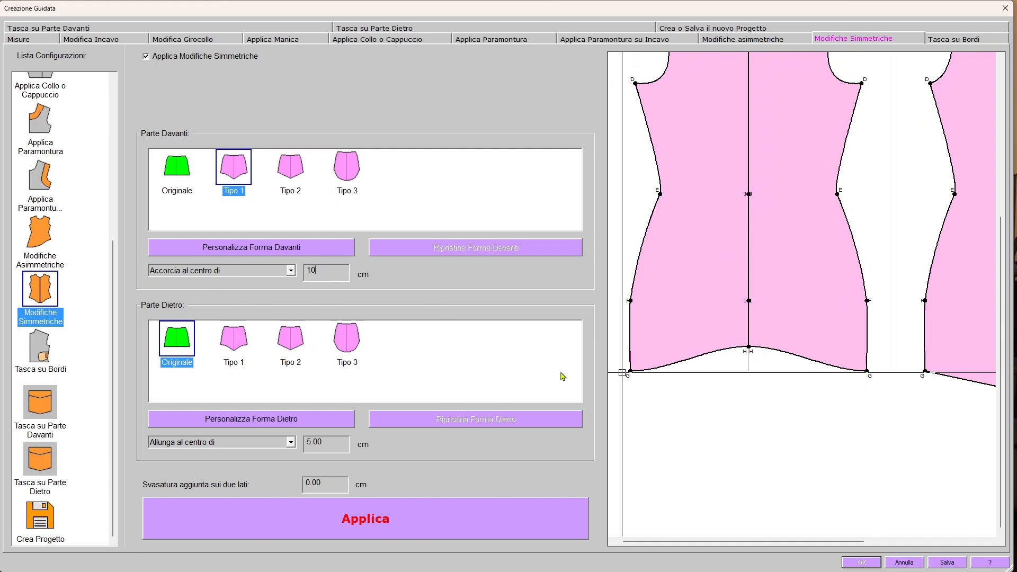
{"action": "left_click", "coordinate": [389, 538]}
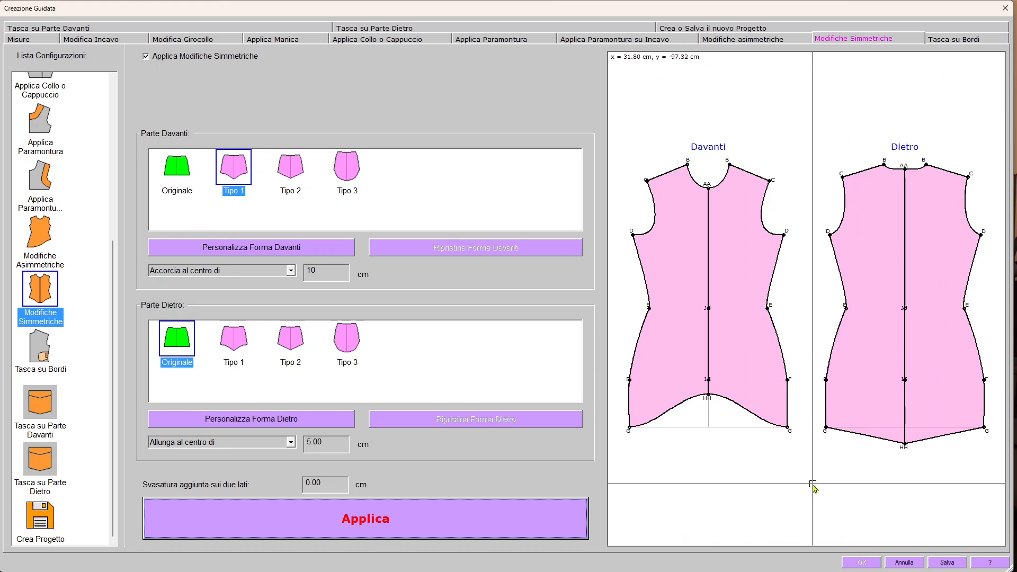
{"action": "left_click", "coordinate": [291, 271]}
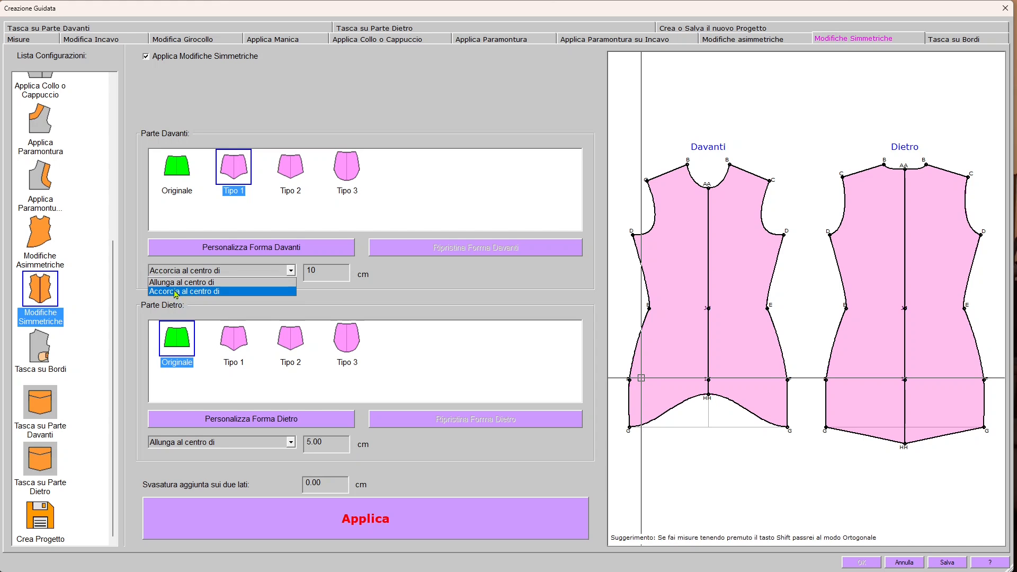
{"action": "left_click", "coordinate": [223, 283]}
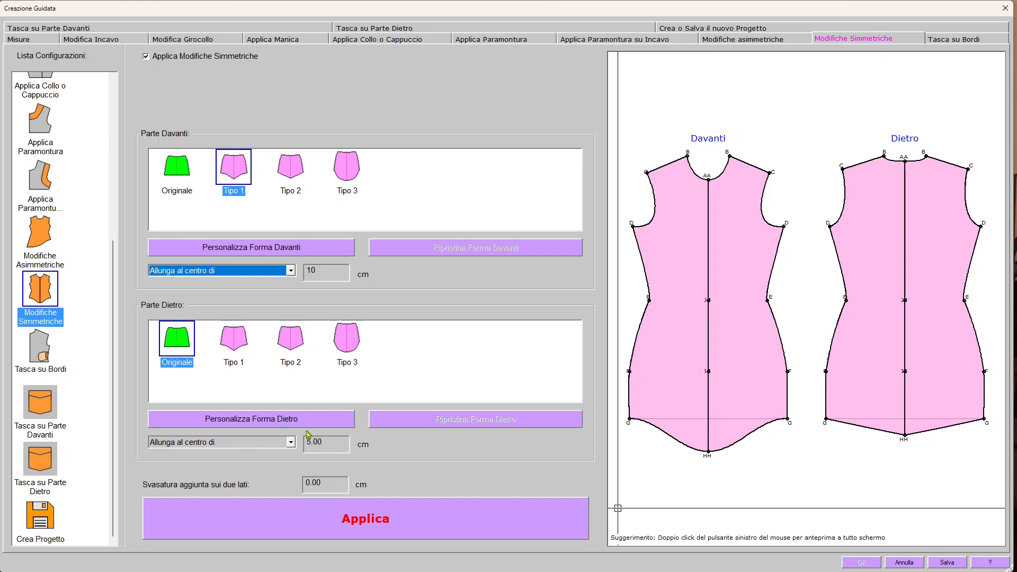
{"action": "left_click", "coordinate": [290, 270]}
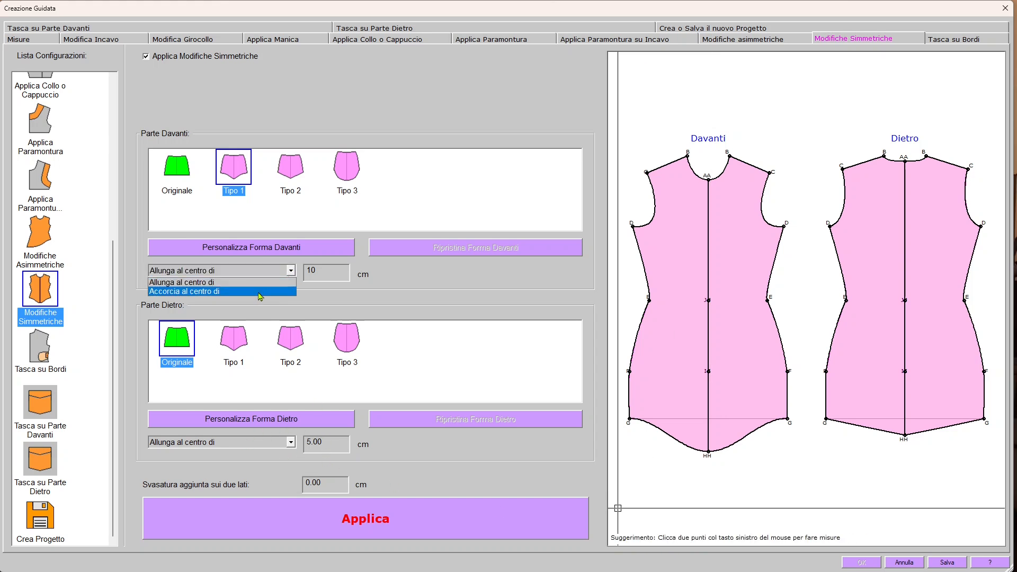
{"action": "left_click", "coordinate": [260, 292]}
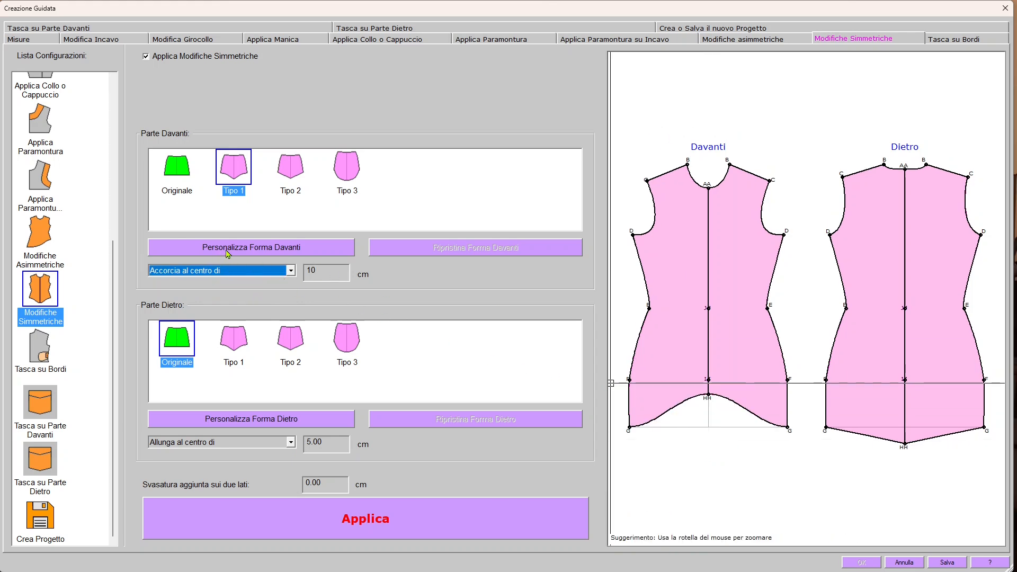
{"action": "left_click", "coordinate": [260, 248]}
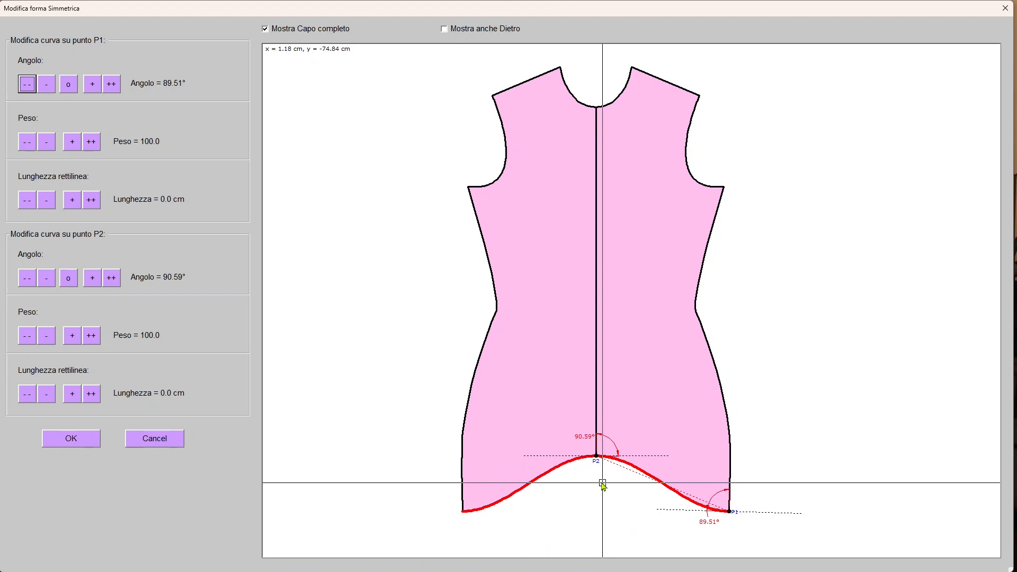
Bring the front hem's P2 Angolo to about 150° so the centre forms a point.
{"action": "scroll", "coordinate": [602, 480], "scroll_direction": "up", "scroll_amount": 4}
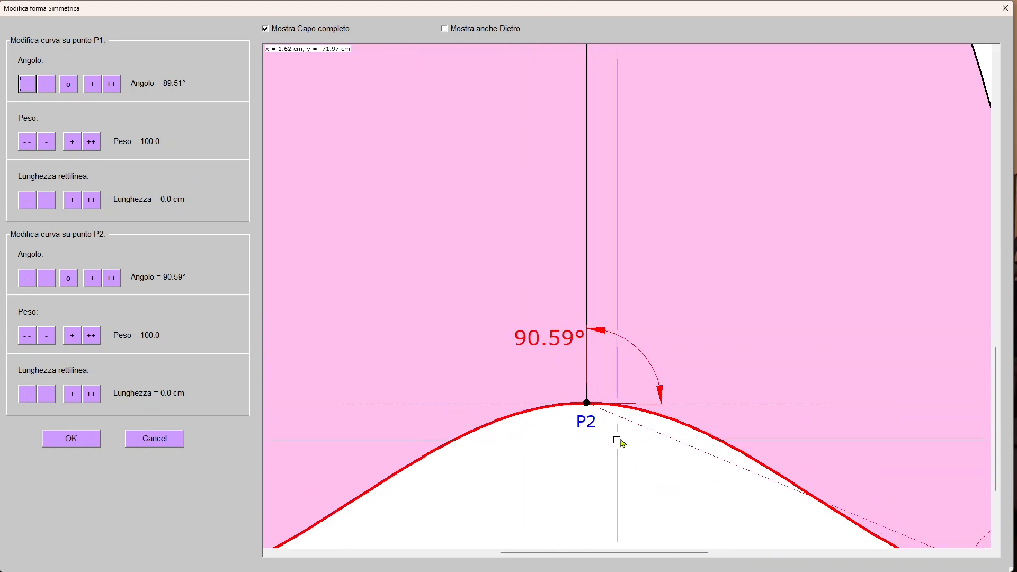
{"action": "scroll", "coordinate": [617, 458], "scroll_direction": "down", "scroll_amount": 3}
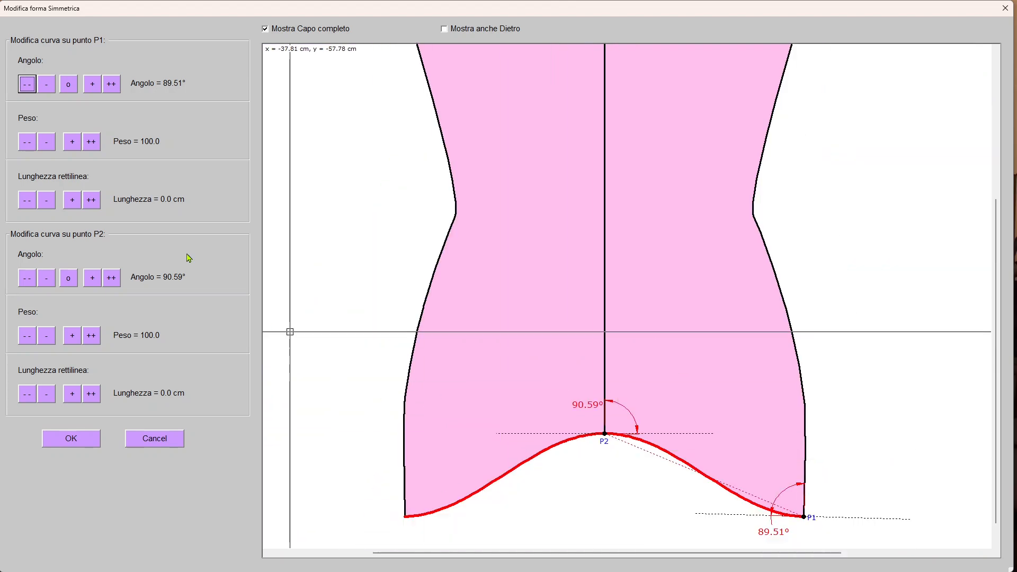
{"action": "left_click", "coordinate": [117, 282]}
{"action": "left_click", "coordinate": [116, 282]}
{"action": "left_click", "coordinate": [116, 282]}
{"action": "left_click", "coordinate": [116, 282]}
{"action": "left_click", "coordinate": [116, 282]}
{"action": "left_click", "coordinate": [115, 282]}
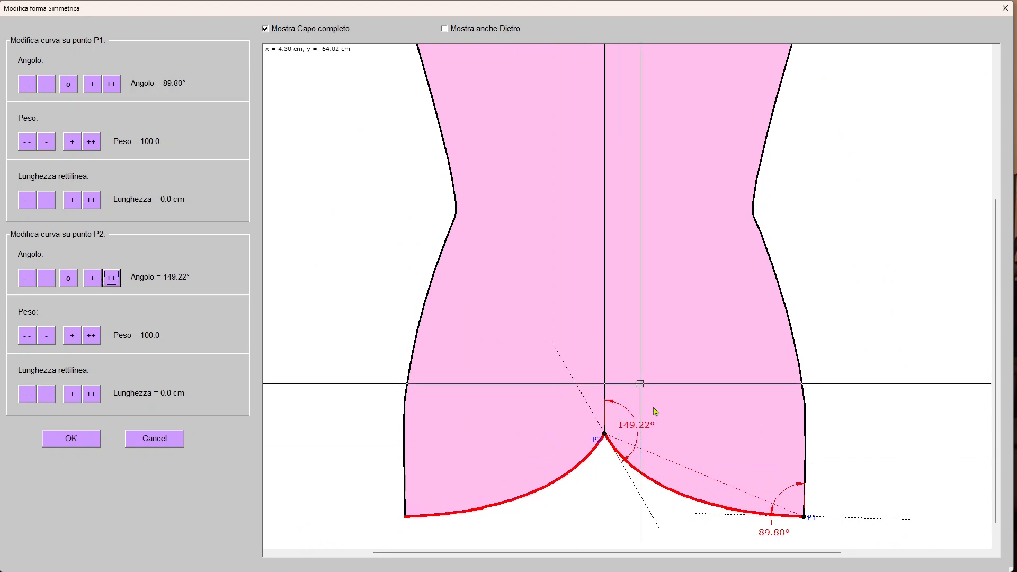
{"action": "left_click", "coordinate": [27, 277]}
{"action": "left_click", "coordinate": [28, 277]}
{"action": "left_click", "coordinate": [27, 278]}
{"action": "left_click", "coordinate": [29, 278]}
{"action": "left_click", "coordinate": [30, 279]}
{"action": "left_click", "coordinate": [29, 279]}
{"action": "left_click", "coordinate": [29, 279]}
{"action": "left_click", "coordinate": [30, 279]}
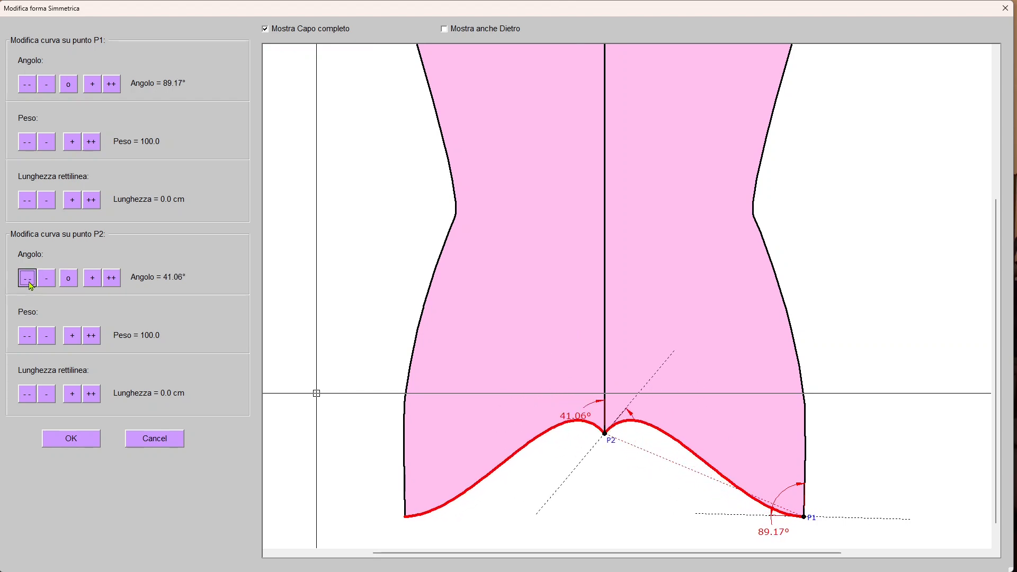
{"action": "left_click", "coordinate": [109, 283]}
{"action": "left_click", "coordinate": [110, 284]}
{"action": "left_click", "coordinate": [111, 283]}
{"action": "left_click", "coordinate": [112, 284]}
{"action": "left_click", "coordinate": [112, 284]}
{"action": "left_click", "coordinate": [112, 284]}
{"action": "left_click", "coordinate": [112, 284]}
{"action": "left_click", "coordinate": [112, 284]}
{"action": "left_click", "coordinate": [112, 284]}
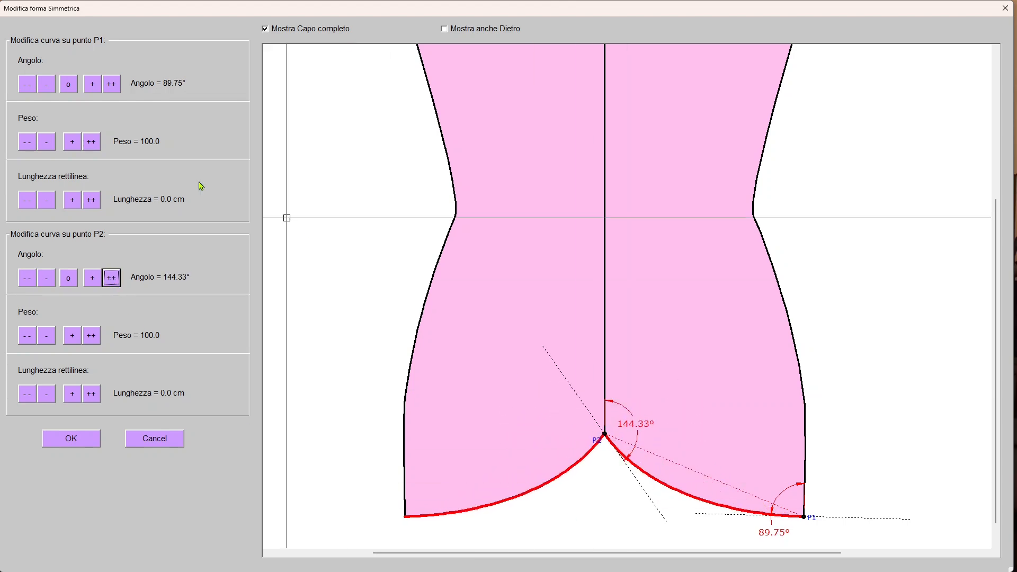
{"action": "left_click", "coordinate": [116, 284]}
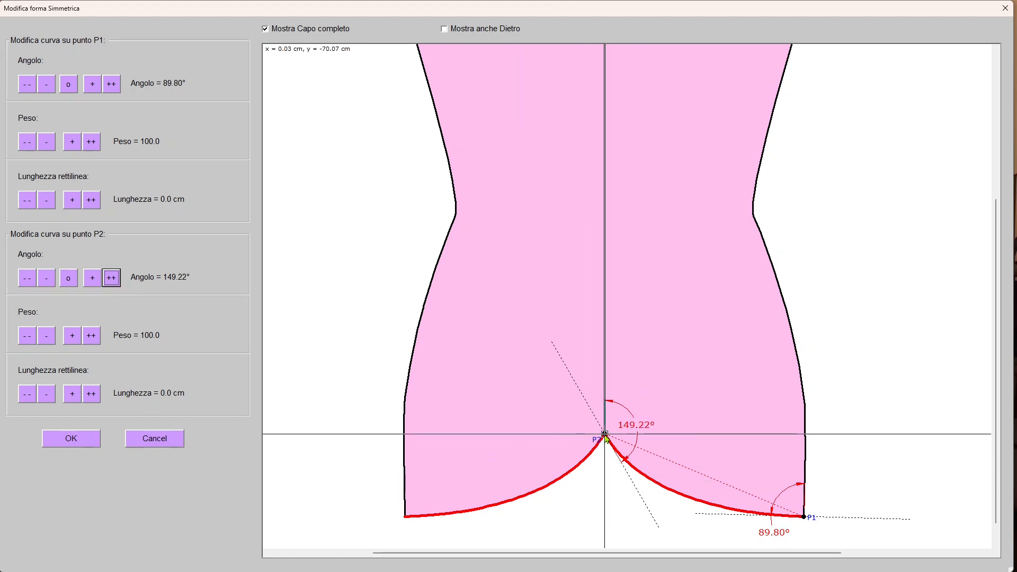
Raise P2 Peso to 250 and confirm the reshaped front hem.
{"action": "left_click", "coordinate": [92, 336]}
{"action": "left_click", "coordinate": [91, 336]}
{"action": "left_click", "coordinate": [92, 336]}
{"action": "left_click", "coordinate": [92, 336]}
{"action": "left_click", "coordinate": [92, 336]}
{"action": "left_click", "coordinate": [92, 336]}
{"action": "scroll", "coordinate": [839, 538], "scroll_direction": "down", "scroll_amount": 2}
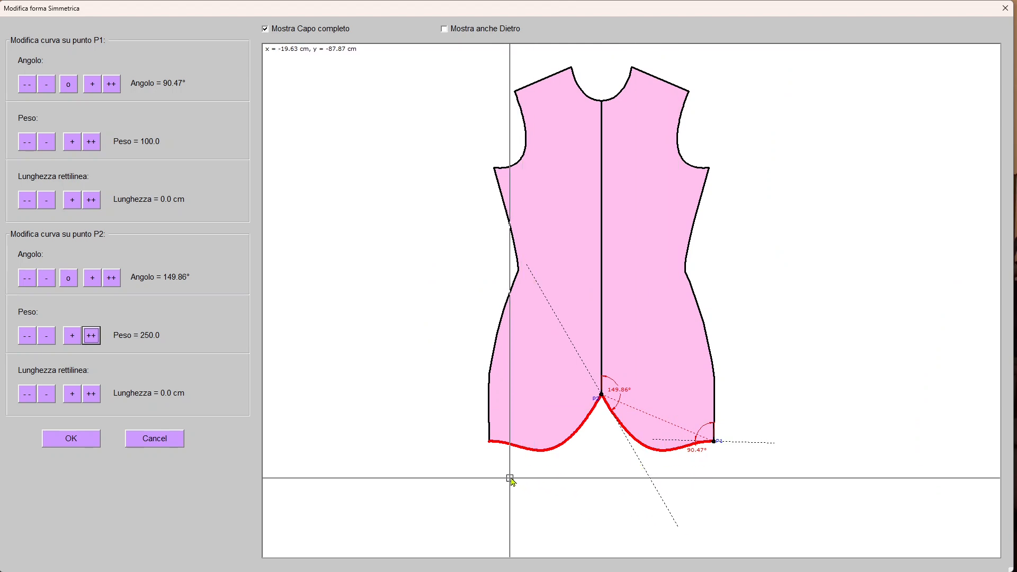
{"action": "left_click", "coordinate": [83, 443]}
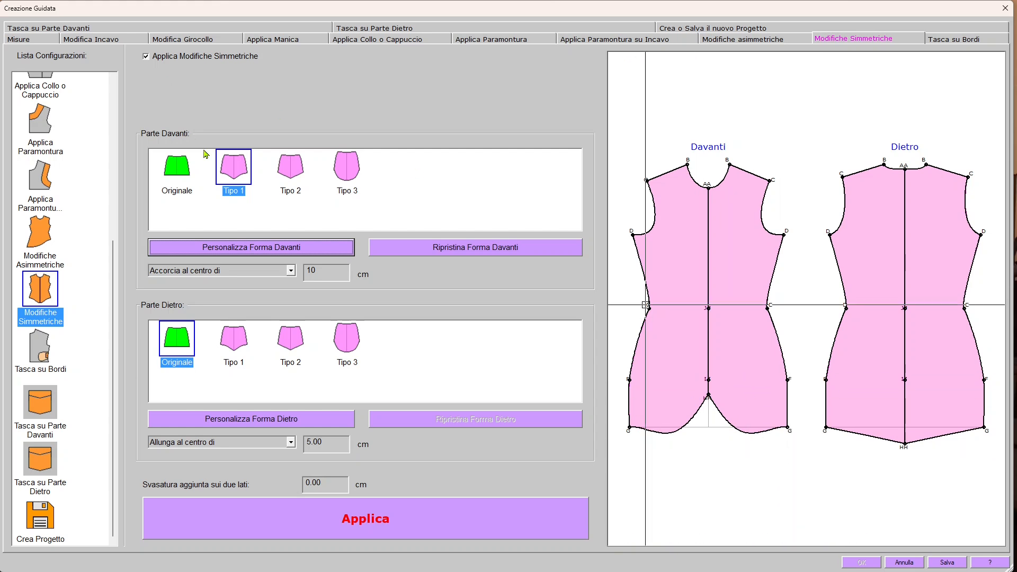
Switch the front to Tipo 2 and raise its P2 angle to 161.52°.
{"action": "left_click", "coordinate": [295, 168]}
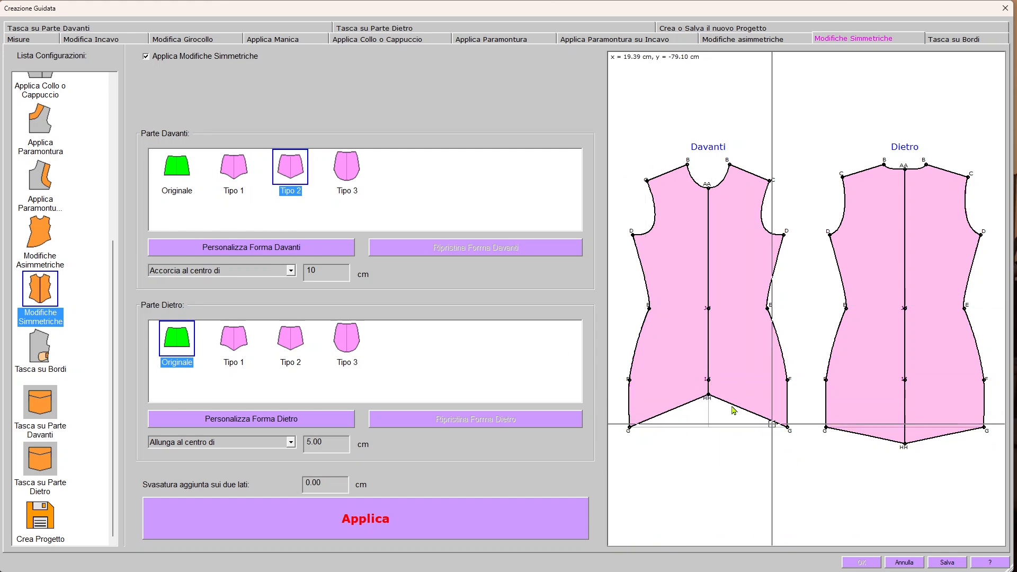
{"action": "left_click", "coordinate": [232, 253]}
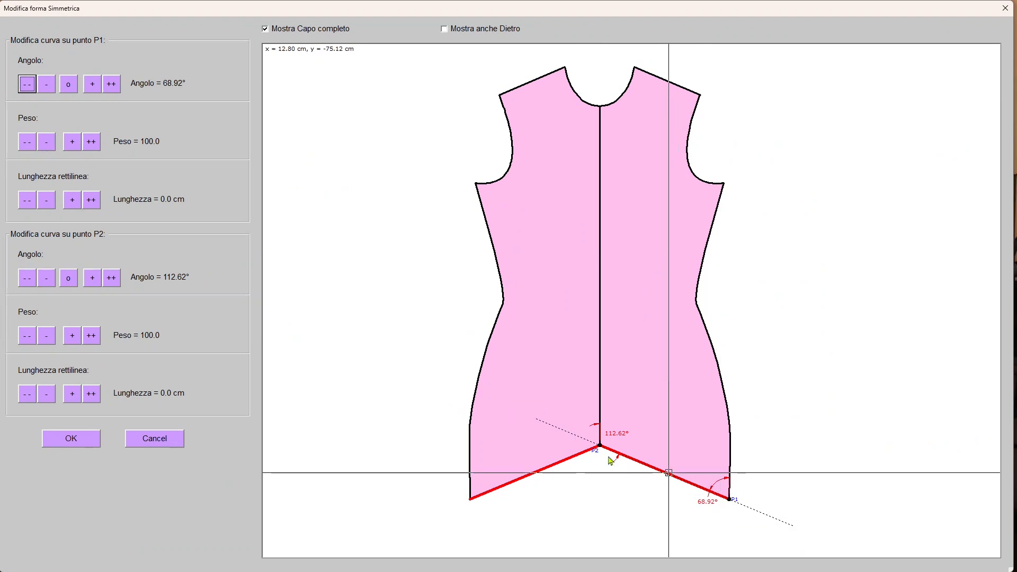
{"action": "left_click", "coordinate": [112, 279]}
{"action": "left_click", "coordinate": [112, 278]}
{"action": "left_click", "coordinate": [112, 279]}
{"action": "left_click", "coordinate": [114, 279]}
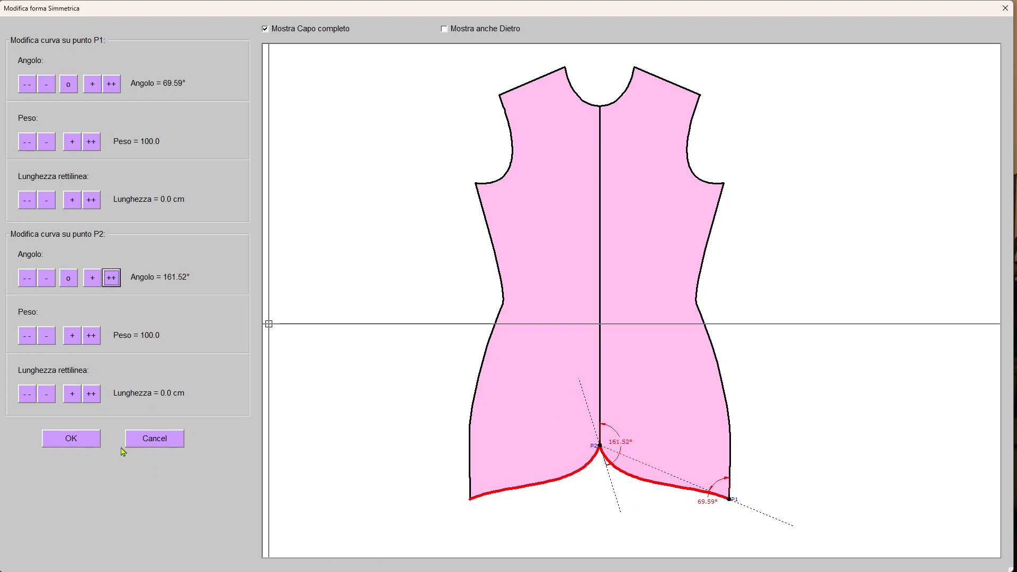
{"action": "left_click", "coordinate": [90, 446]}
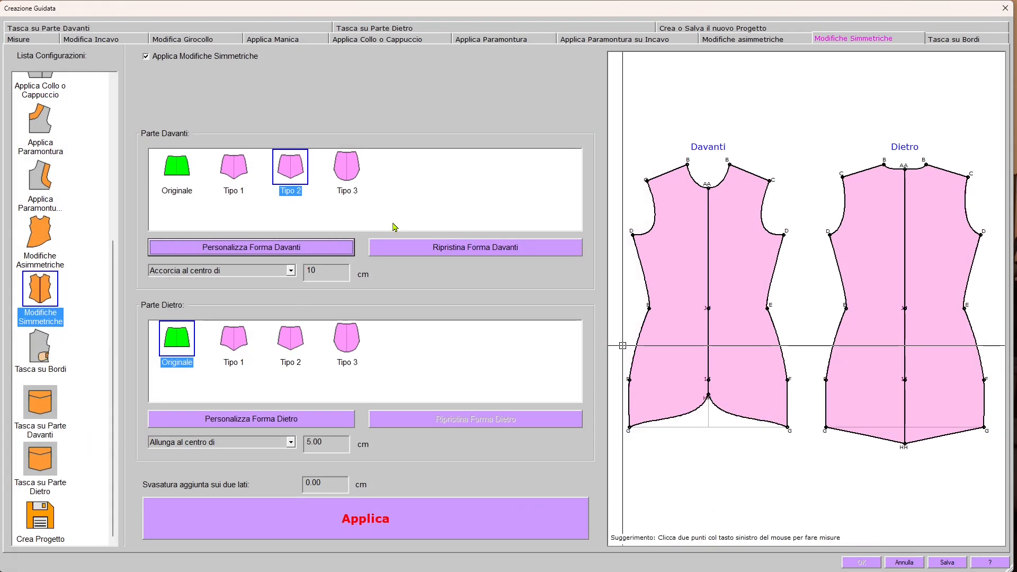
Choose the Tipo 3 front hem and inspect it in the preview.
{"action": "left_click", "coordinate": [355, 173]}
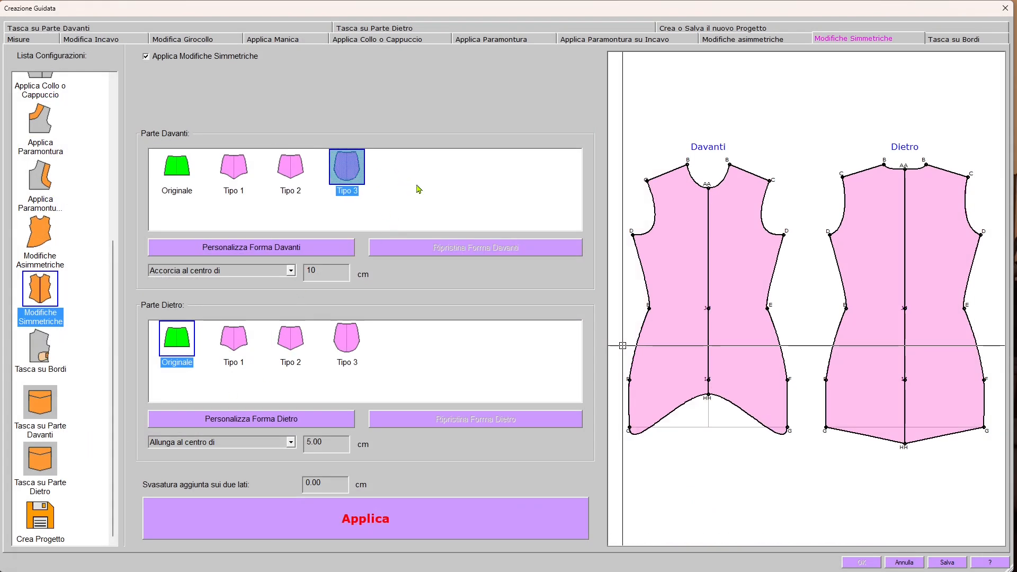
{"action": "scroll", "coordinate": [745, 443], "scroll_direction": "up", "scroll_amount": 5}
{"action": "middle_click_drag", "start_coordinate": [870, 403], "coordinate": [843, 388]}
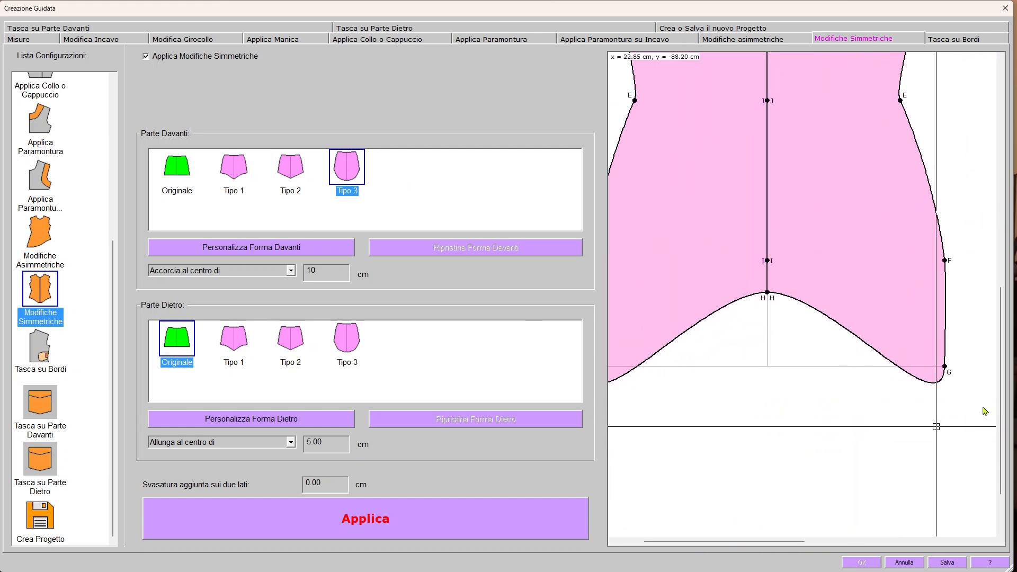
Raise the Tipo 3 hem's P2 angle to about 164° for a sharp centre point.
{"action": "left_click", "coordinate": [252, 420]}
{"action": "left_click", "coordinate": [112, 284]}
{"action": "left_click", "coordinate": [112, 284]}
{"action": "left_click", "coordinate": [113, 284]}
{"action": "left_click", "coordinate": [113, 284]}
{"action": "left_click", "coordinate": [114, 284]}
{"action": "left_click", "coordinate": [115, 284]}
{"action": "left_click", "coordinate": [115, 284]}
{"action": "left_click", "coordinate": [117, 284]}
{"action": "left_click", "coordinate": [117, 284]}
{"action": "left_click", "coordinate": [117, 284]}
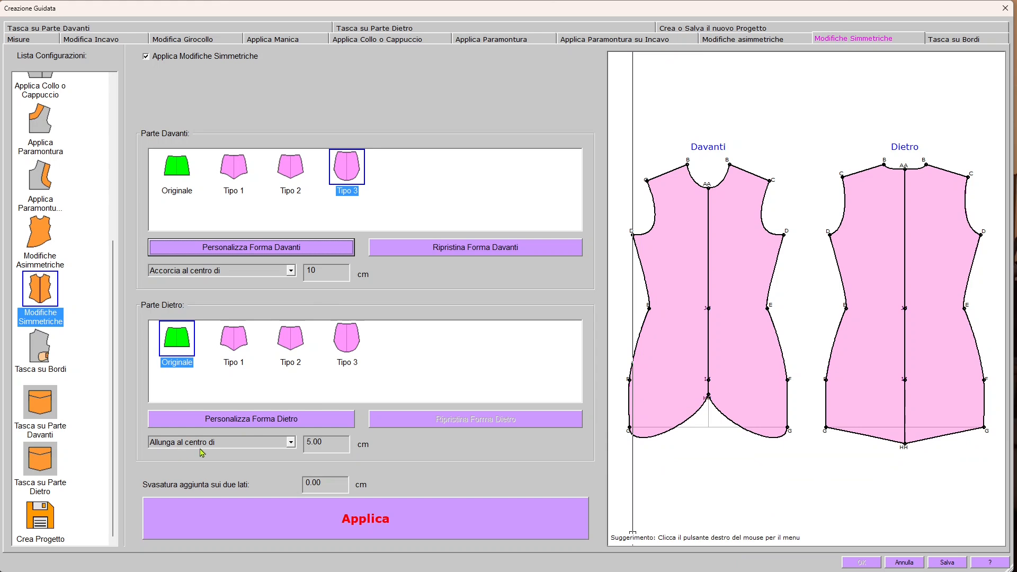
Shorten the back at centre and add a 3 cm side flare to both pieces.
{"action": "left_click", "coordinate": [291, 442]}
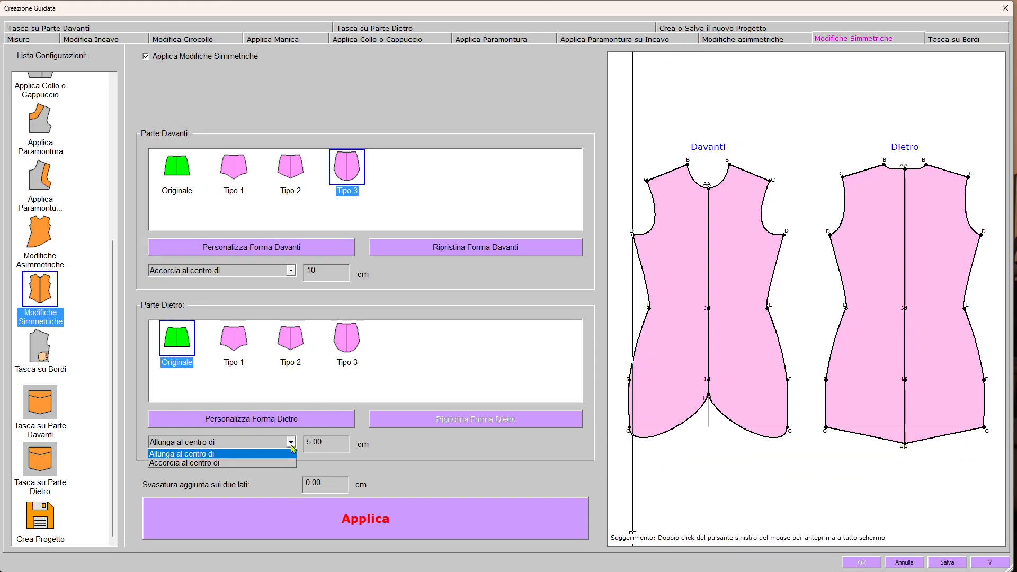
{"action": "left_click", "coordinate": [247, 463]}
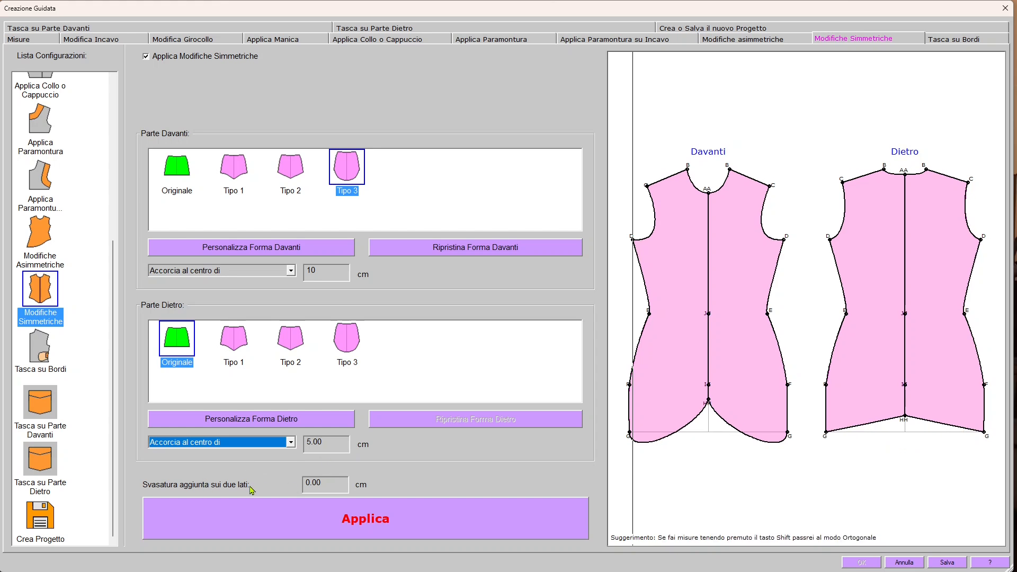
{"action": "left_click", "coordinate": [336, 488]}
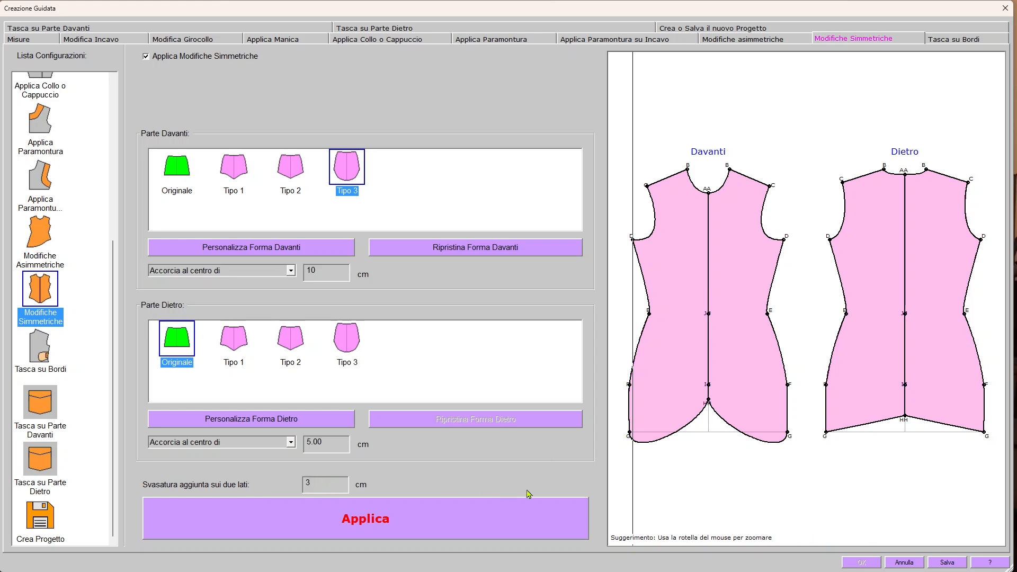
{"action": "left_click", "coordinate": [406, 531]}
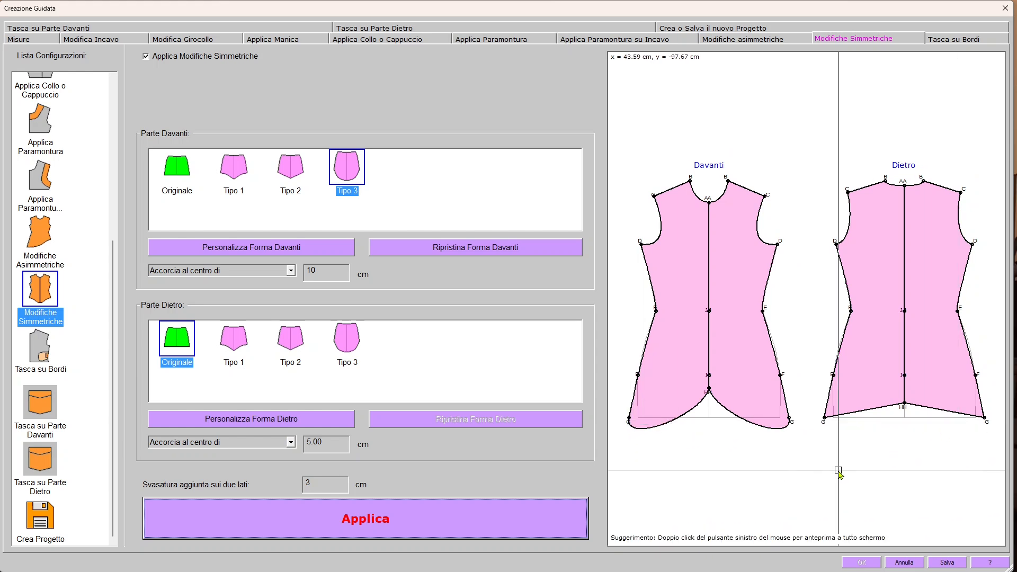
{"action": "left_click", "coordinate": [41, 521]}
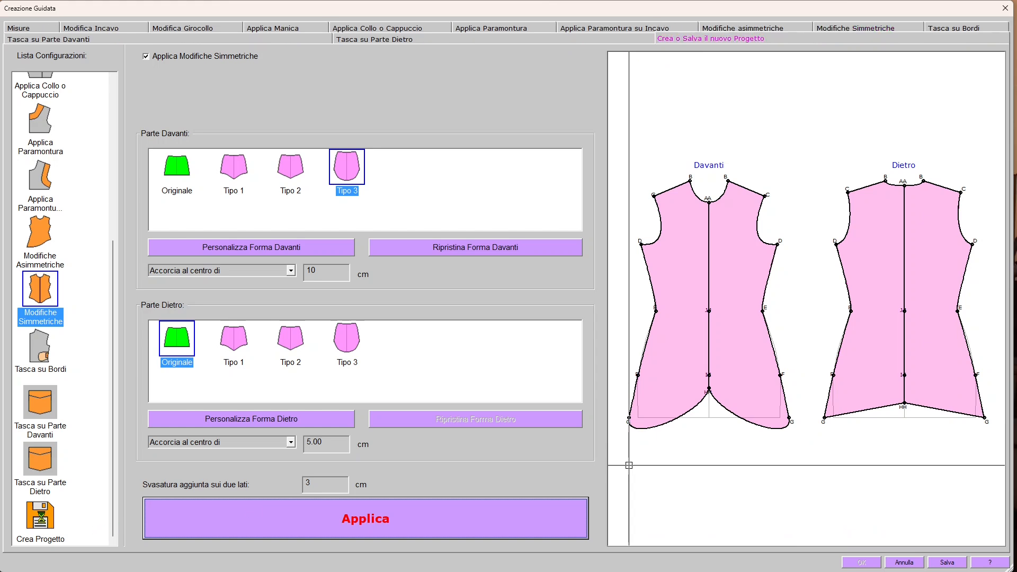